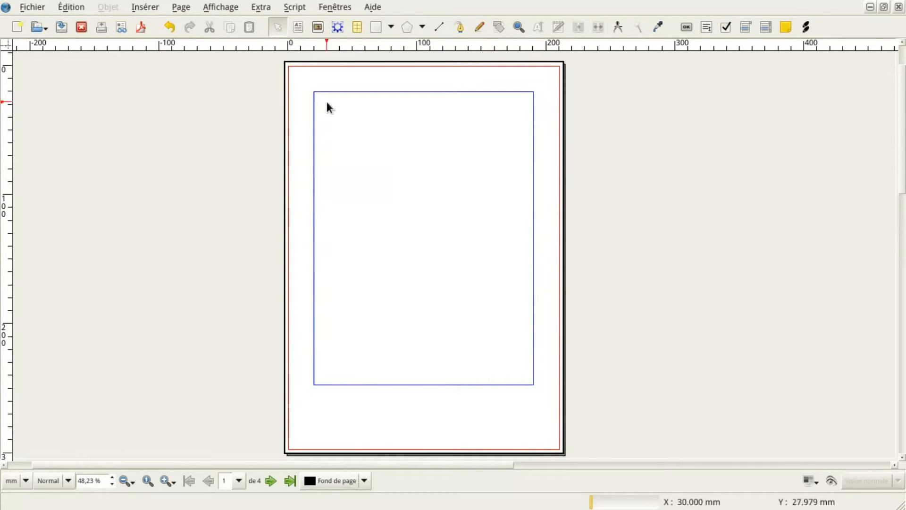
- Create a text frame filling page 1's margins and insert 15 paragraphs of French (Français) placeholder text into it
{"action": "left_click", "coordinate": [300, 31]}
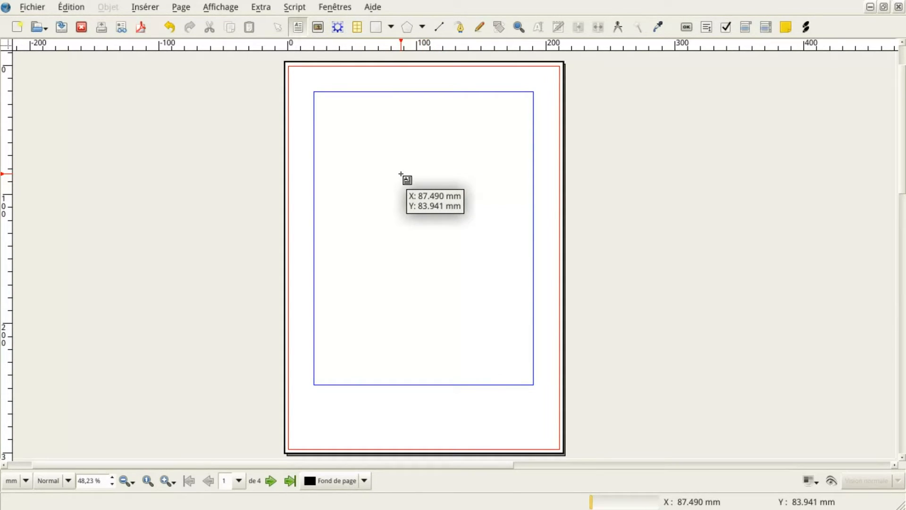
{"action": "double_click", "coordinate": [401, 174]}
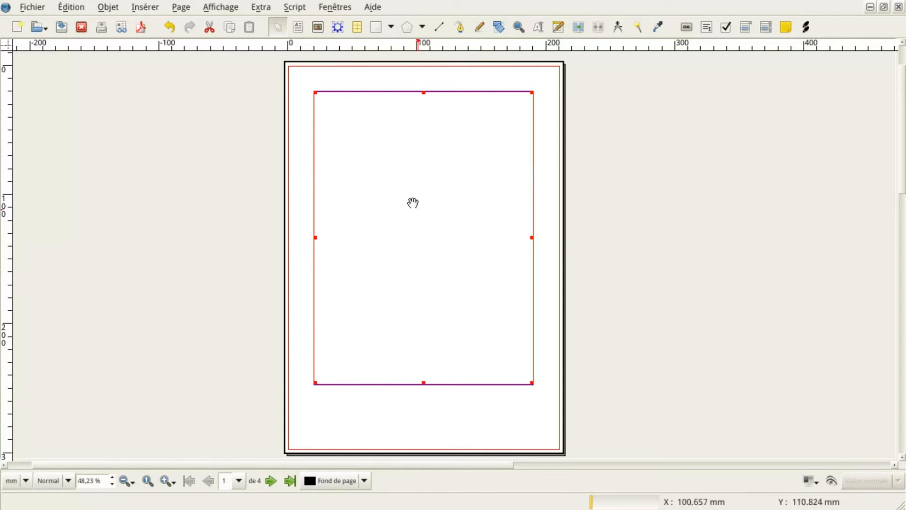
{"action": "right_click", "coordinate": [379, 128]}
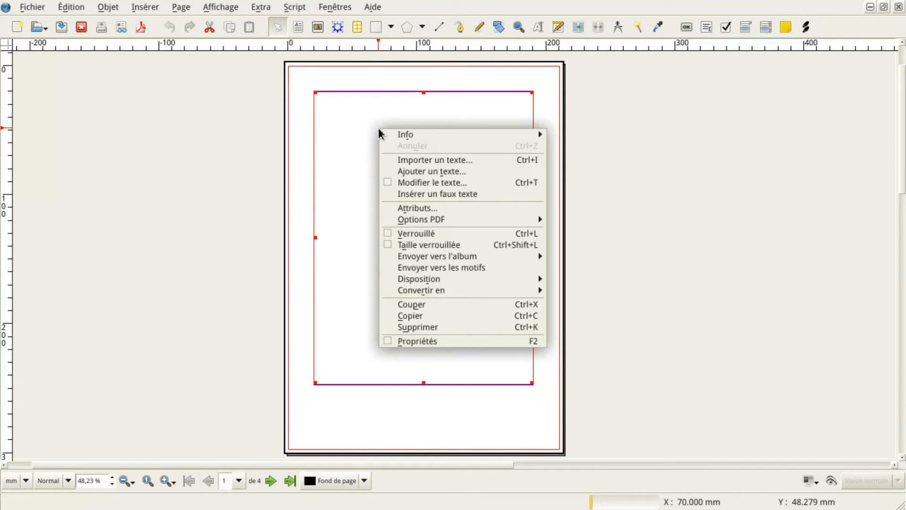
{"action": "left_click", "coordinate": [476, 198]}
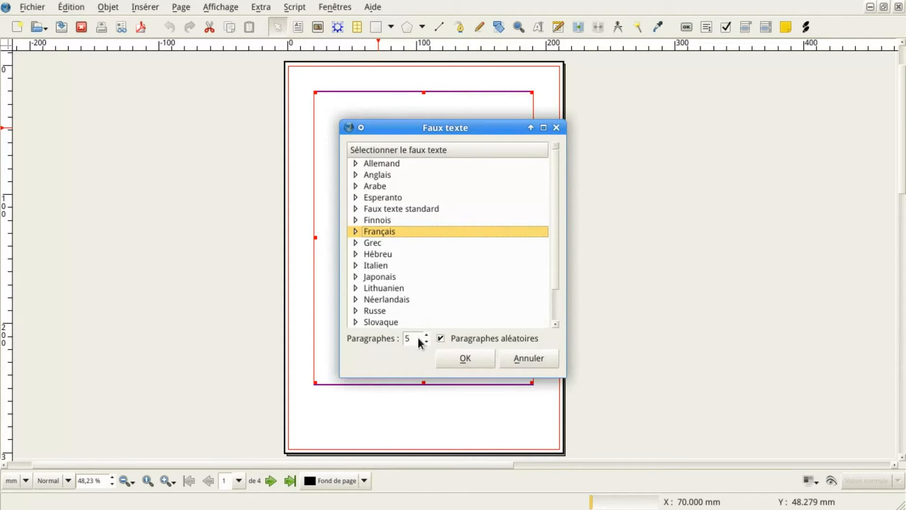
{"action": "scroll", "coordinate": [419, 339], "scroll_direction": "up", "scroll_amount": 4}
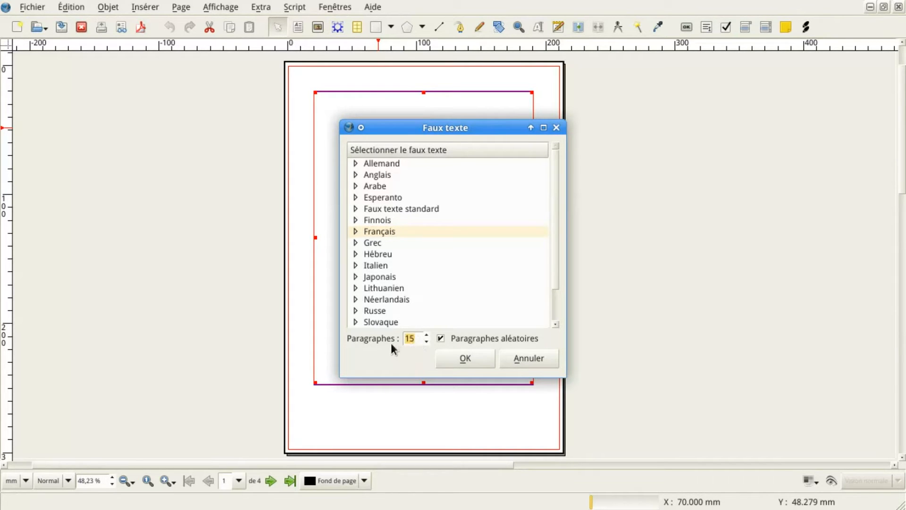
{"action": "left_click", "coordinate": [476, 353]}
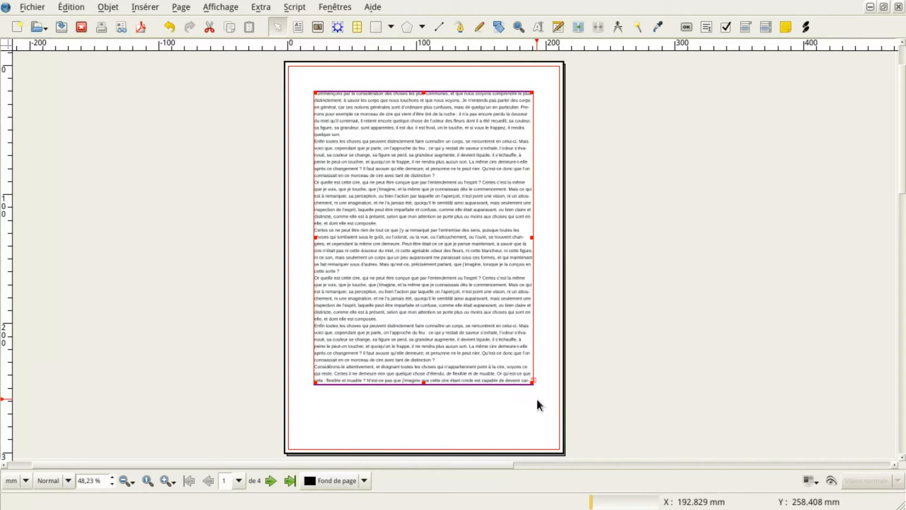
- Add an empty text frame filling the margins of page 2
{"action": "scroll", "coordinate": [544, 397], "scroll_direction": "up", "scroll_amount": 2}
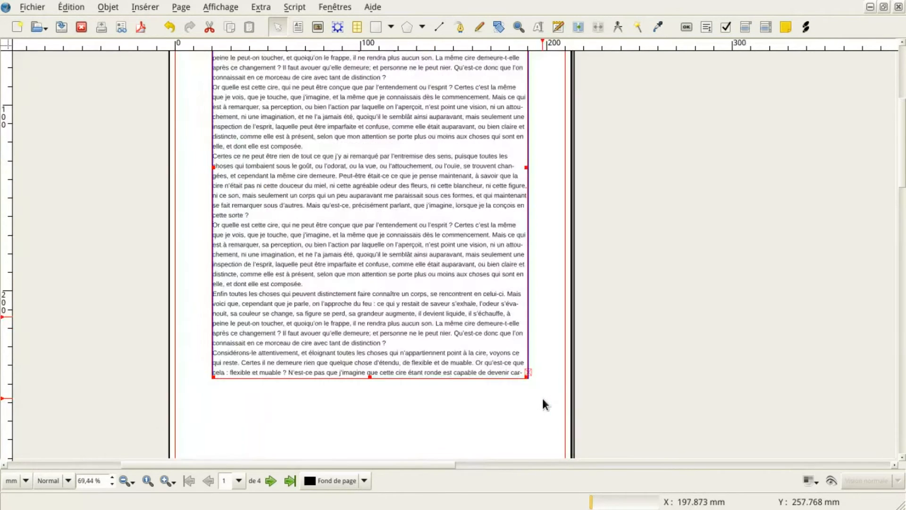
{"action": "scroll", "coordinate": [542, 398], "scroll_direction": "up", "scroll_amount": 5}
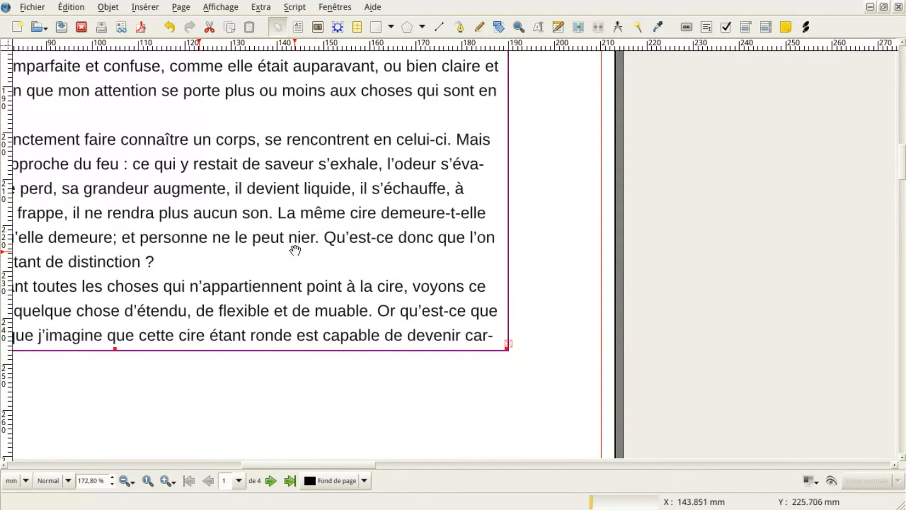
{"action": "scroll", "coordinate": [316, 246], "scroll_direction": "down", "scroll_amount": 5}
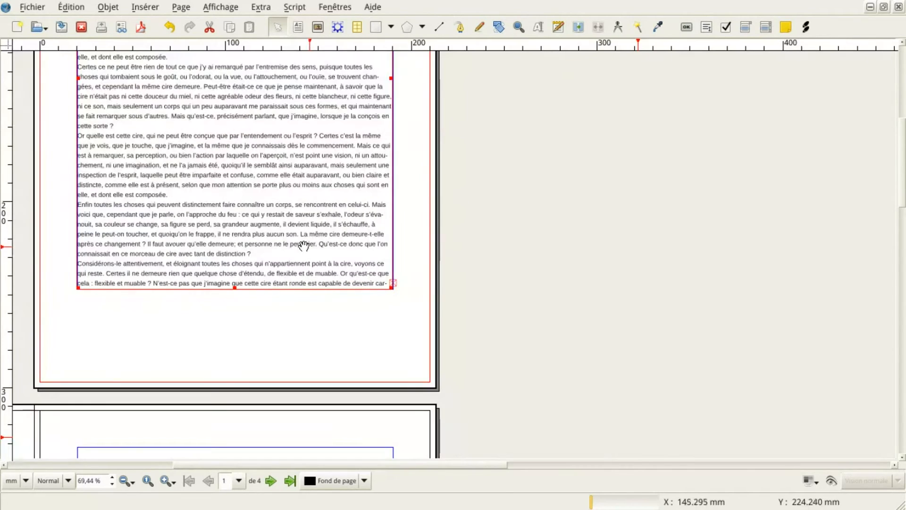
{"action": "scroll", "coordinate": [284, 241], "scroll_direction": "down", "scroll_amount": 3}
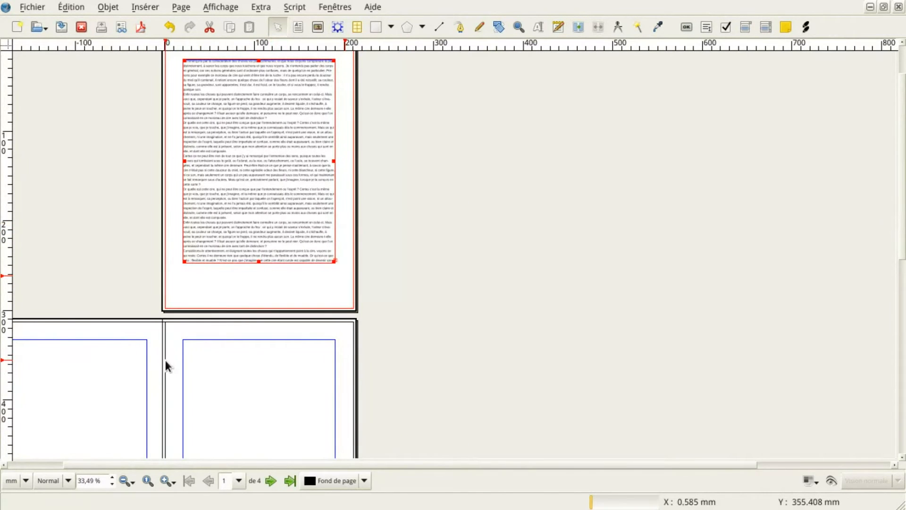
{"action": "scroll", "coordinate": [338, 271], "scroll_direction": "left", "scroll_amount": 3}
{"action": "scroll", "coordinate": [338, 272], "scroll_direction": "down", "scroll_amount": 5}
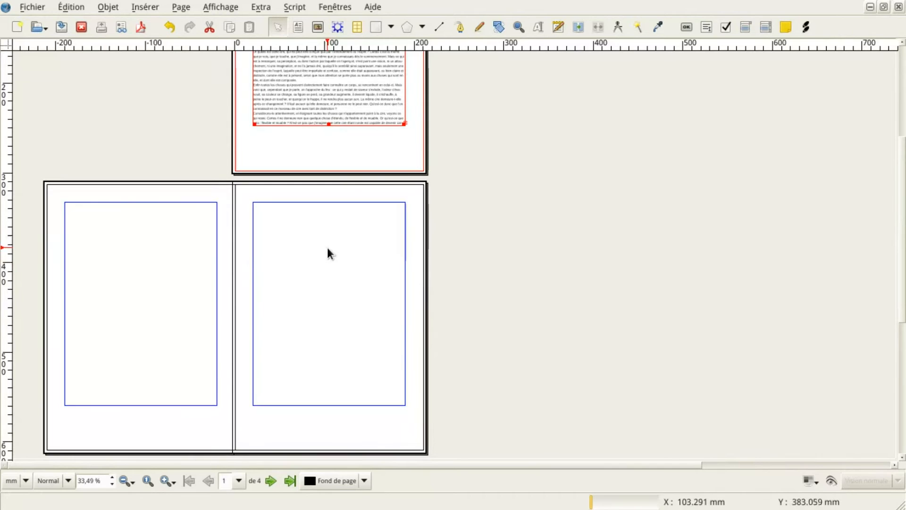
{"action": "left_click", "coordinate": [298, 27]}
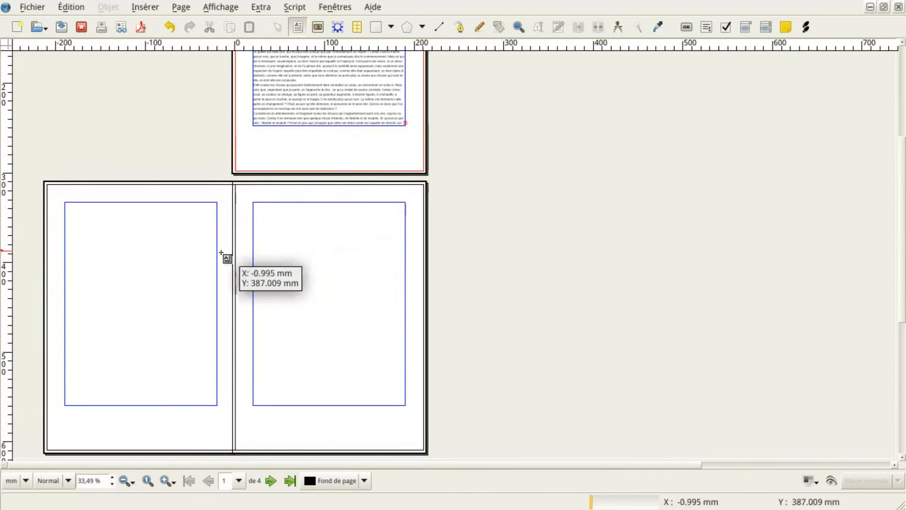
{"action": "left_click", "coordinate": [149, 265]}
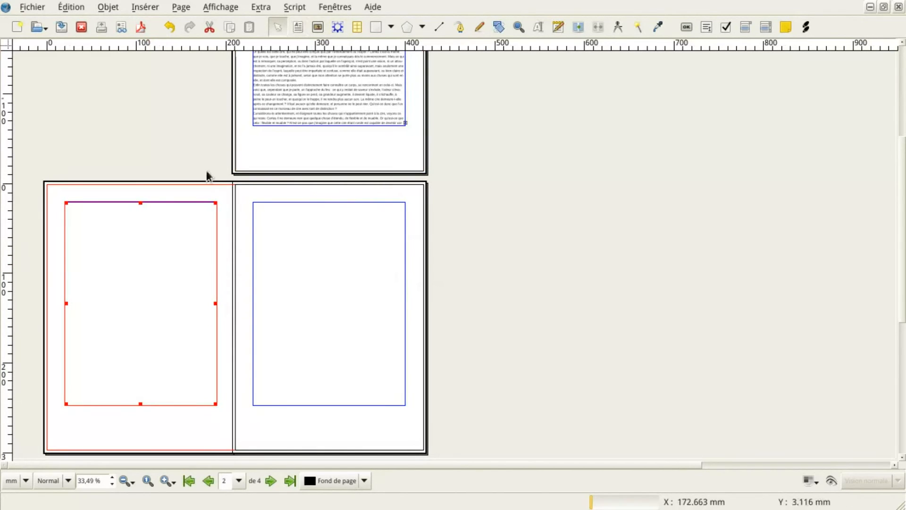
- Add empty text frames filling the margins of pages 3 and 4
{"action": "left_click", "coordinate": [299, 26]}
{"action": "left_click", "coordinate": [323, 294]}
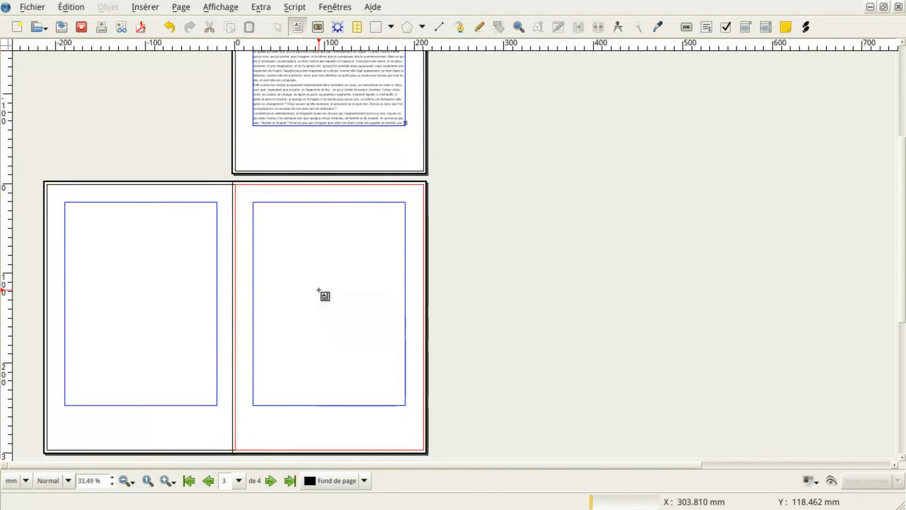
{"action": "scroll", "coordinate": [321, 282], "scroll_direction": "down", "scroll_amount": 3}
{"action": "scroll", "coordinate": [321, 283], "scroll_direction": "down", "scroll_amount": 3}
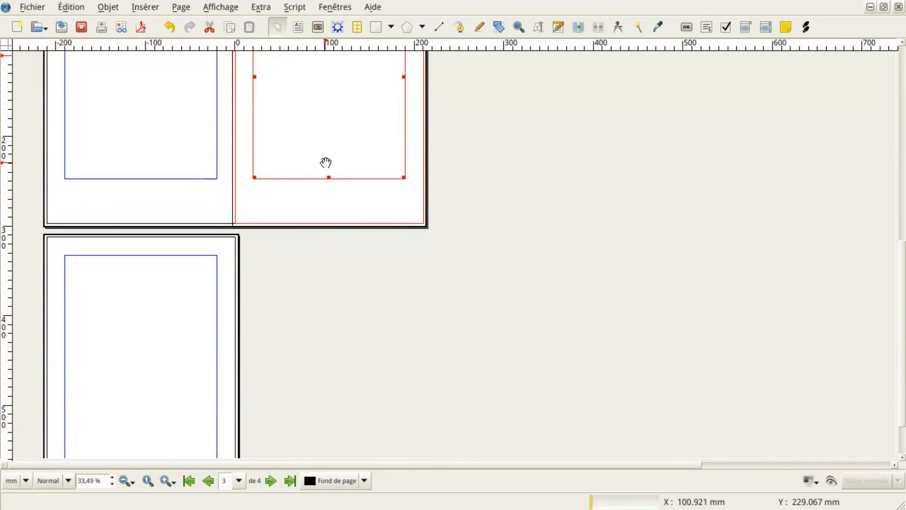
{"action": "left_click", "coordinate": [300, 27]}
{"action": "left_click", "coordinate": [136, 312]}
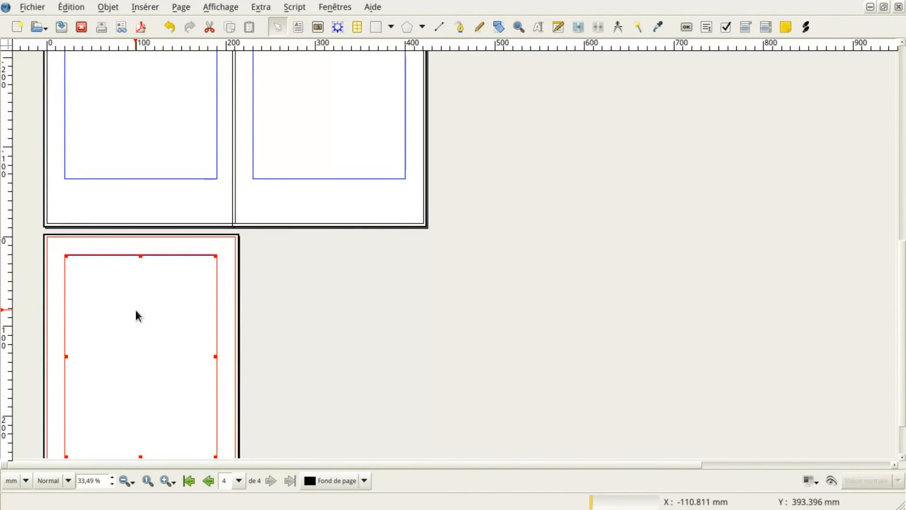
- Link the page 1 text frame to the page 2 frame so the overflowing text continues there
{"action": "scroll", "coordinate": [333, 311], "scroll_direction": "up", "scroll_amount": 4}
{"action": "scroll", "coordinate": [342, 312], "scroll_direction": "up", "scroll_amount": 7}
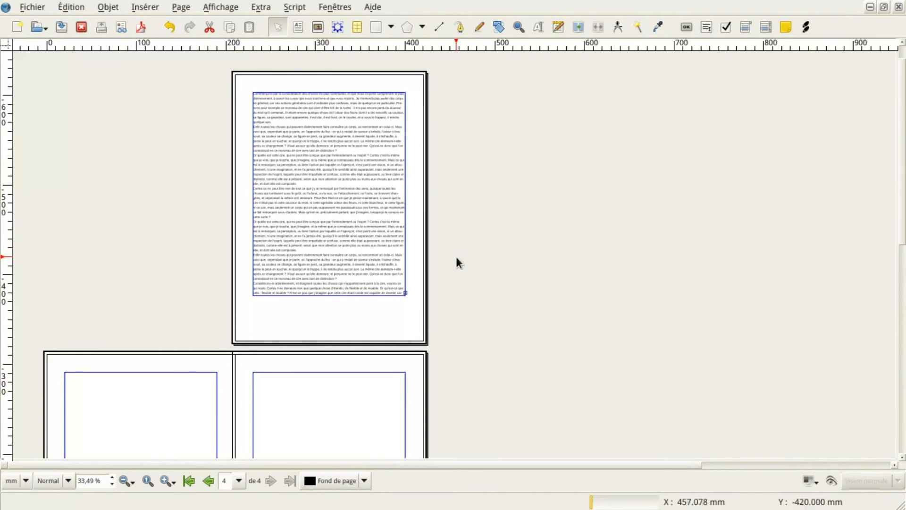
{"action": "left_click", "coordinate": [337, 202]}
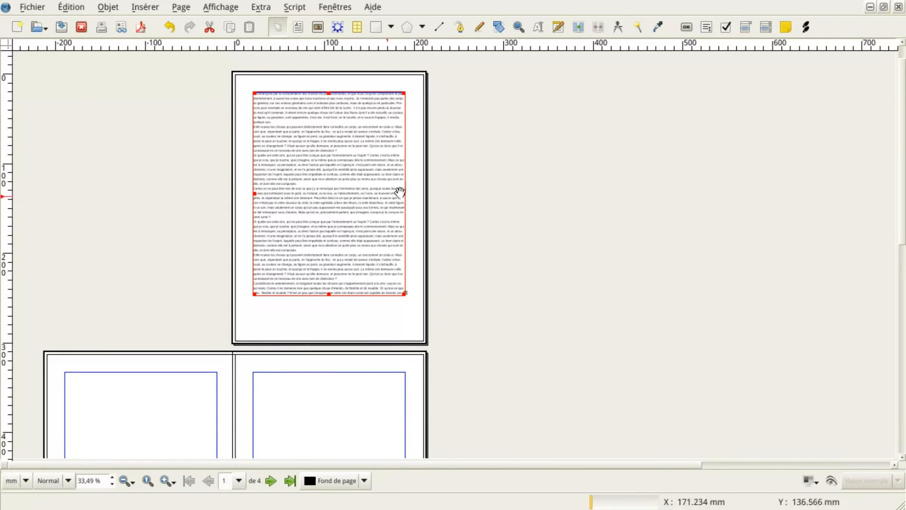
{"action": "left_click", "coordinate": [580, 31]}
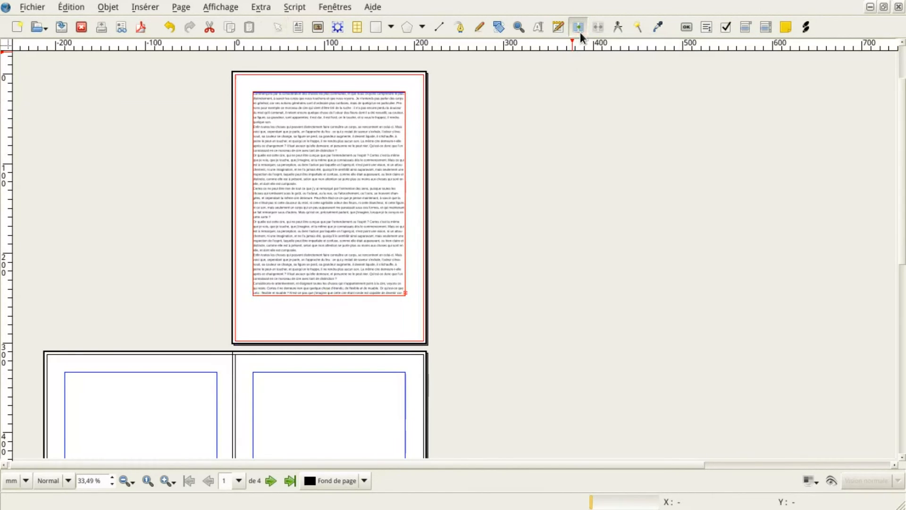
{"action": "left_click", "coordinate": [146, 419]}
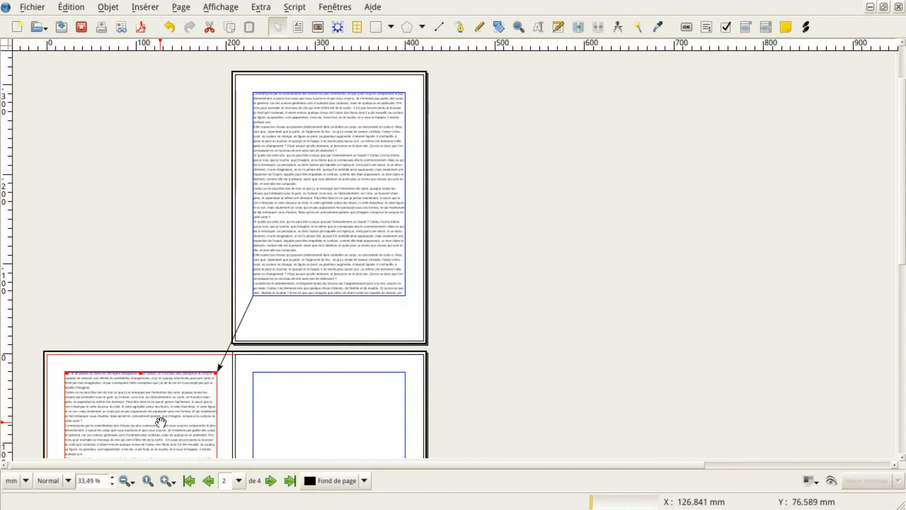
- Link the page 2 text frame to the frame on page 3
{"action": "scroll", "coordinate": [166, 427], "scroll_direction": "up", "scroll_amount": 1}
{"action": "scroll", "coordinate": [165, 427], "scroll_direction": "down", "scroll_amount": 5}
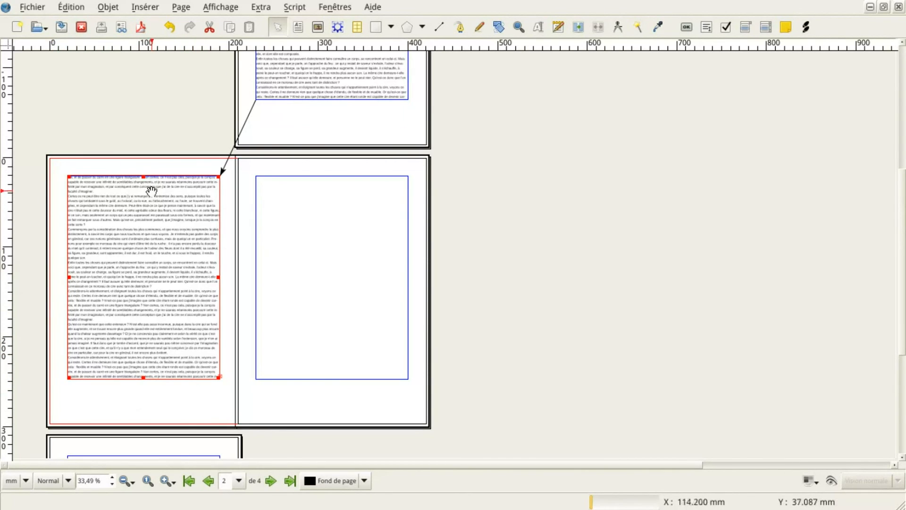
{"action": "left_click", "coordinate": [583, 29]}
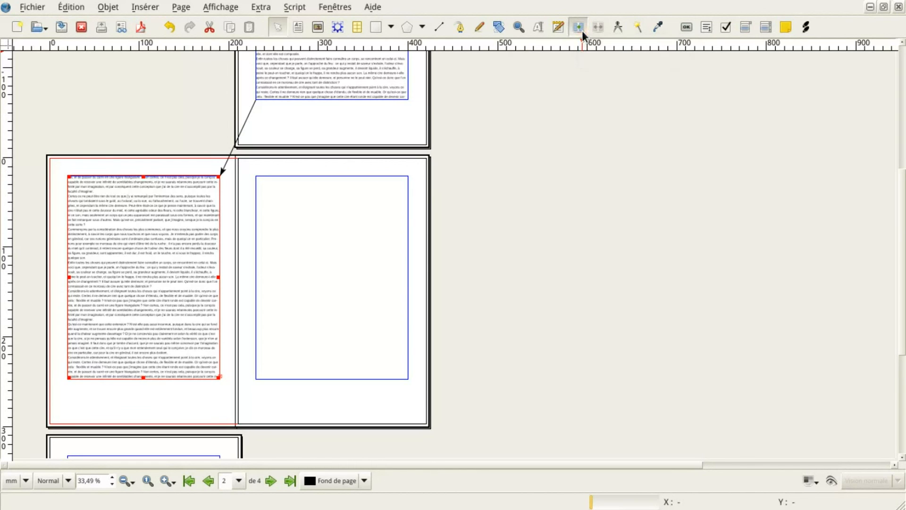
{"action": "left_click", "coordinate": [328, 263]}
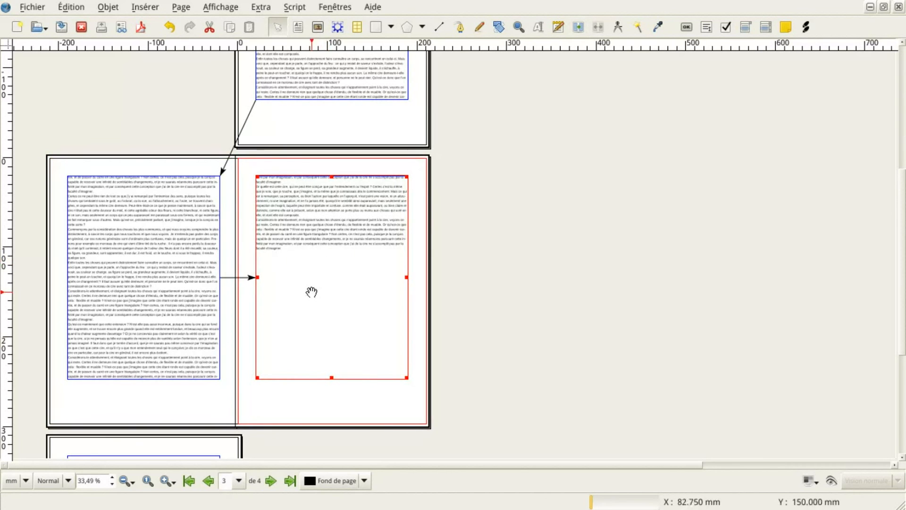
{"action": "scroll", "coordinate": [314, 291], "scroll_direction": "up", "scroll_amount": 5}
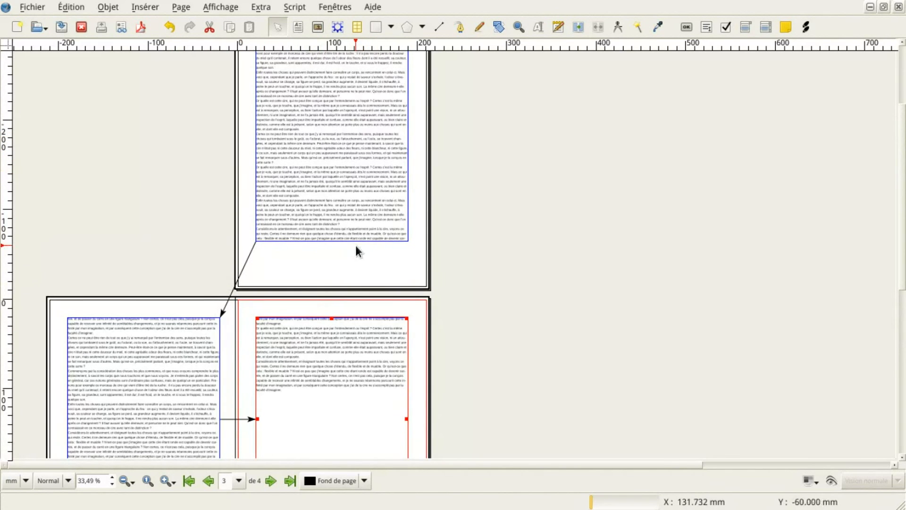
{"action": "scroll", "coordinate": [356, 245], "scroll_direction": "down", "scroll_amount": 4}
{"action": "scroll", "coordinate": [394, 205], "scroll_direction": "up", "scroll_amount": 4}
{"action": "scroll", "coordinate": [391, 205], "scroll_direction": "up", "scroll_amount": 1}
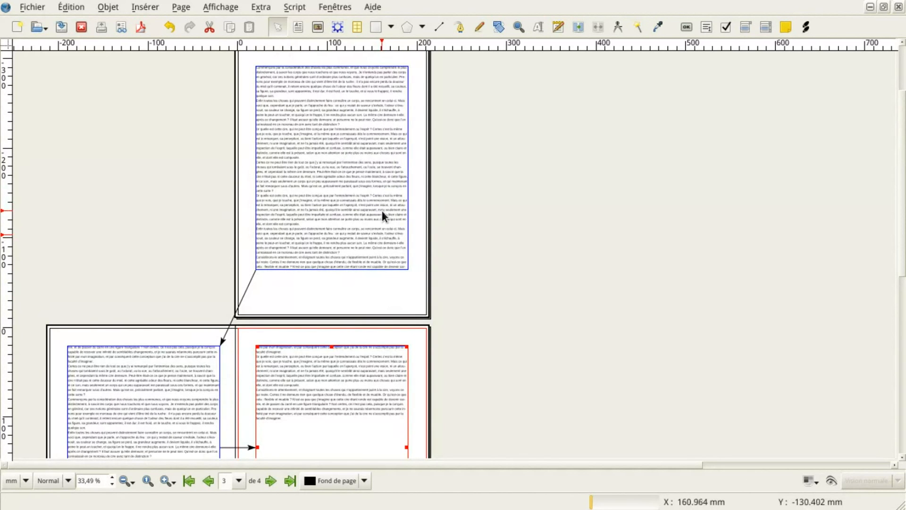